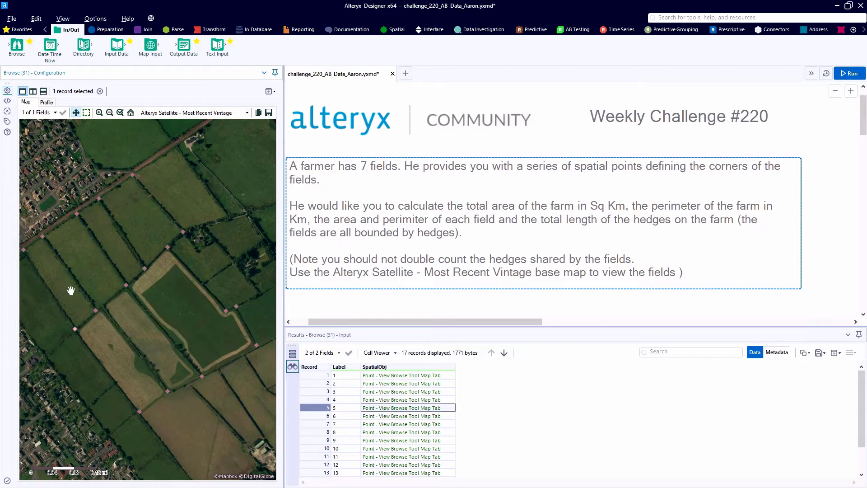
- Examine the fields outlined by the corner points on the satellite map of the input data
click(66, 285)
click(66, 286)
click(88, 267)
click(117, 253)
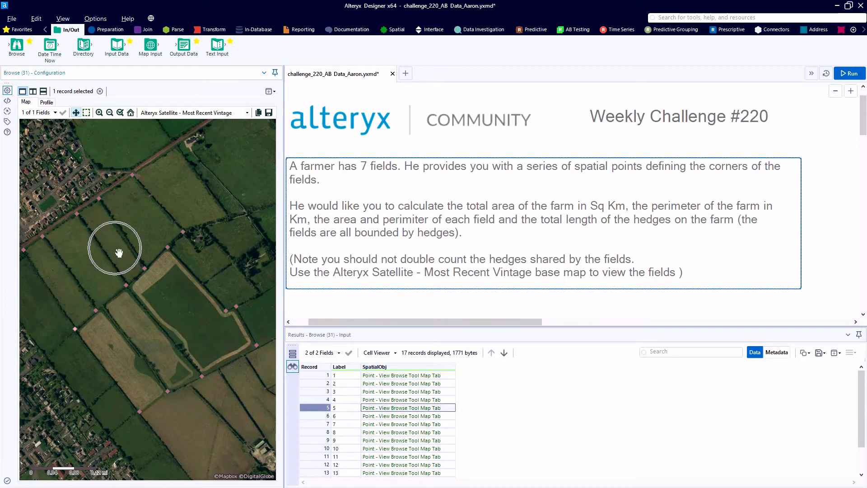
click(141, 233)
click(122, 356)
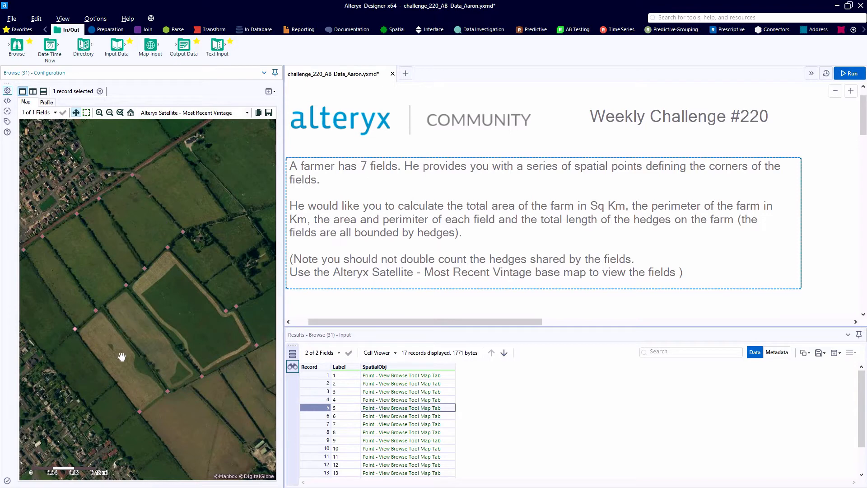
click(152, 338)
click(191, 315)
- Inspect the output in Browse (44), highlighting the whole farm polygon and each of the seven field polygons on the map
scroll(625, 241, down, 5)
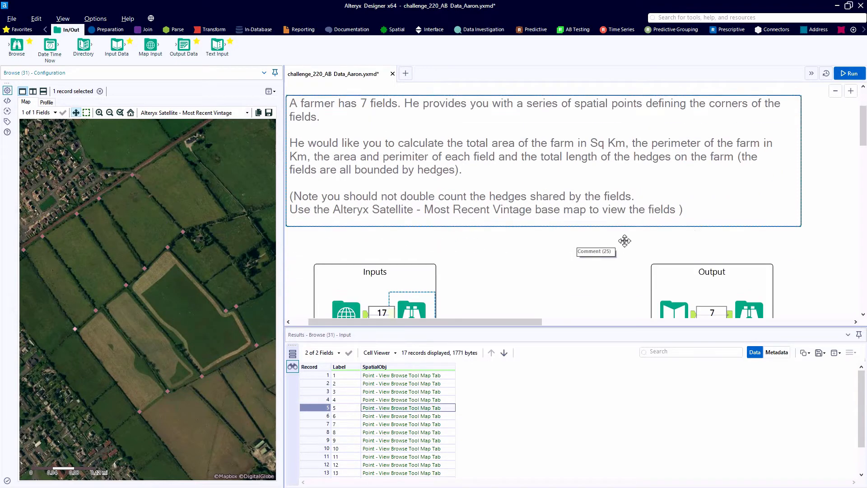
click(746, 229)
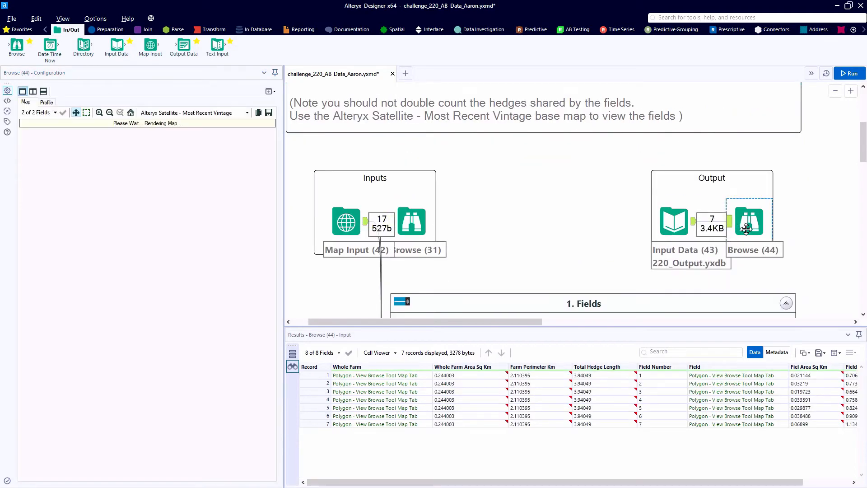
click(403, 378)
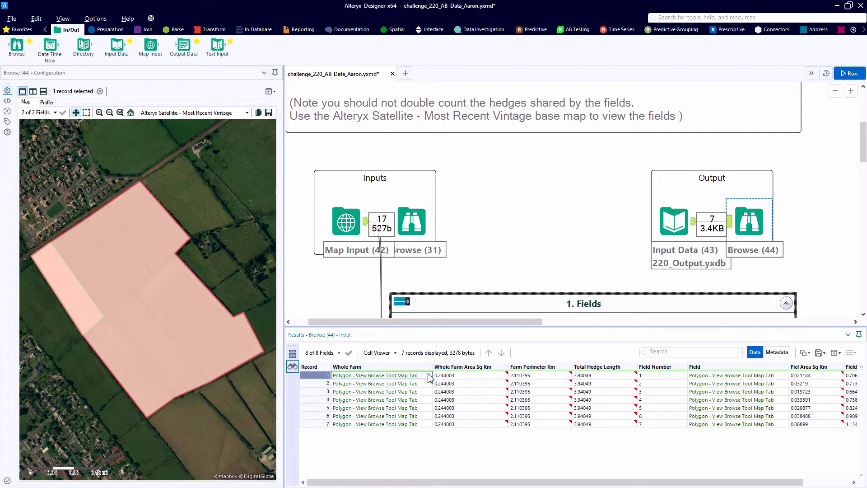
click(707, 377)
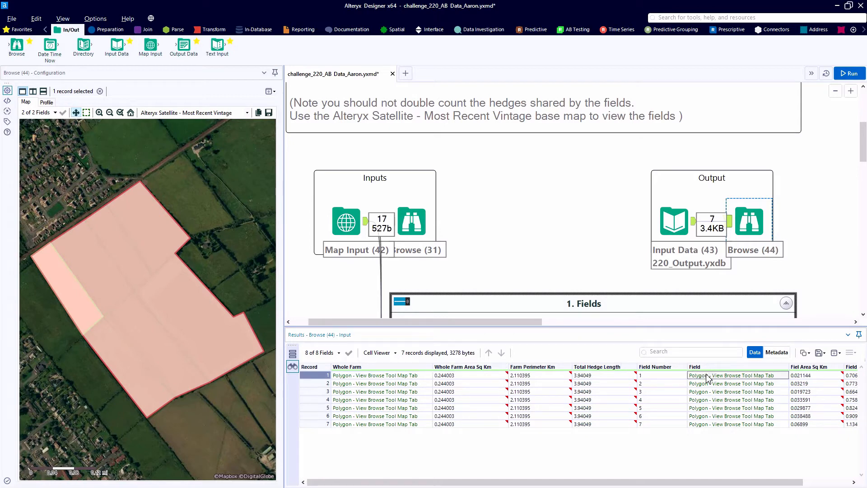
click(710, 385)
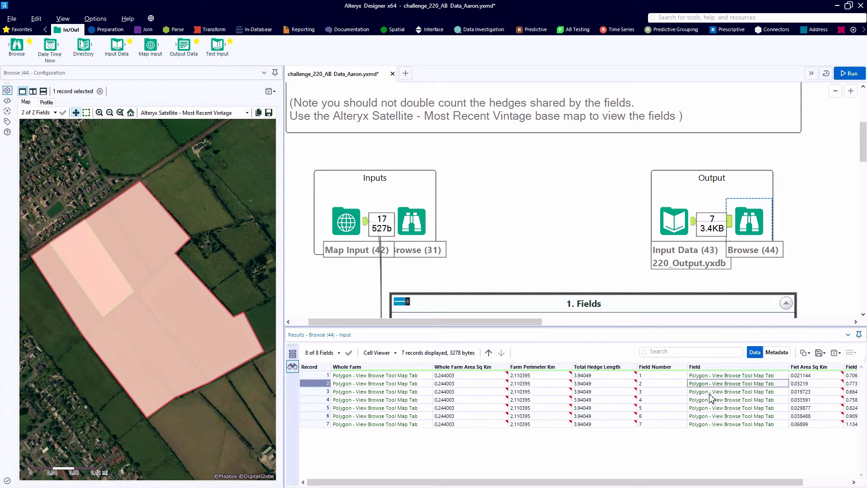
click(712, 392)
click(711, 400)
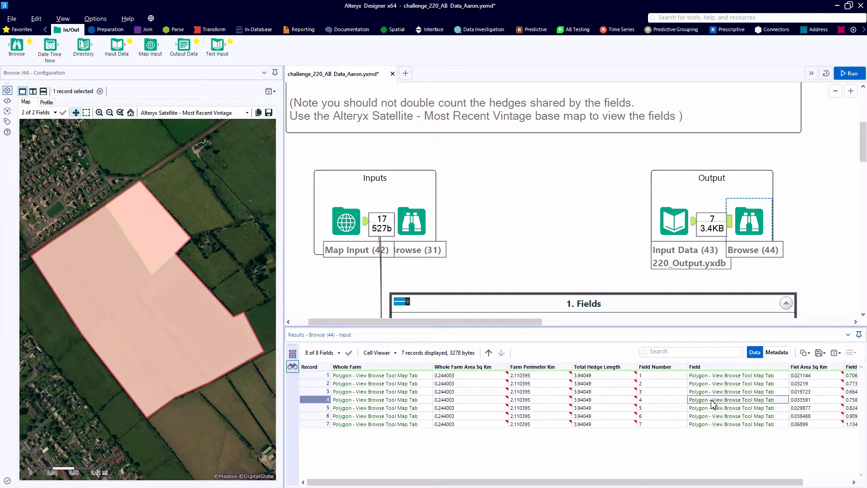
click(712, 408)
click(715, 416)
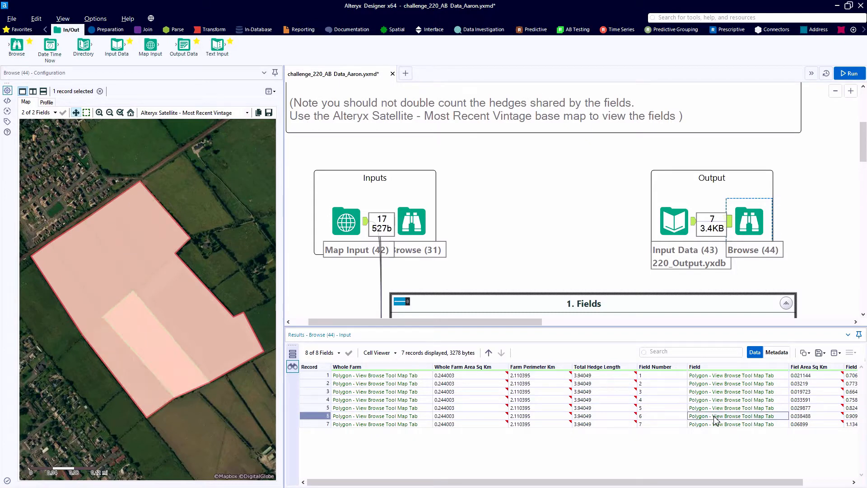
click(718, 424)
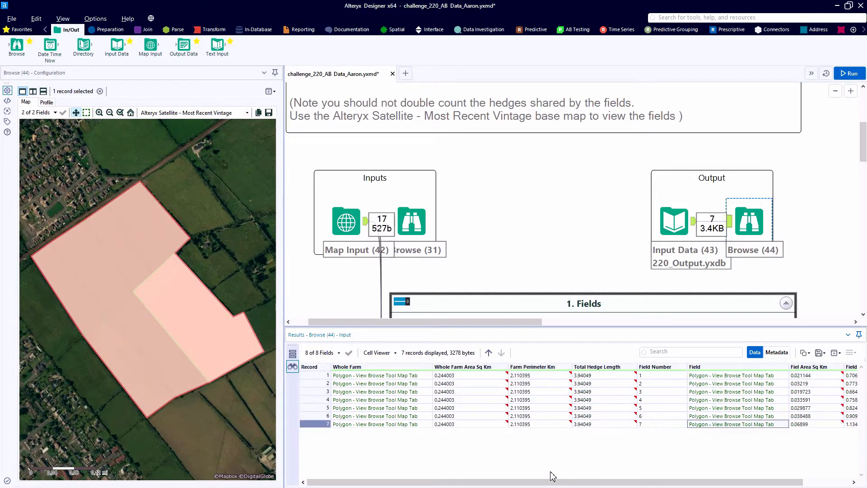
- Review the farm area, farm perimeter, hedge length and per-field area and perimeter columns of the output data
key(ctrl)
key(ctrl)
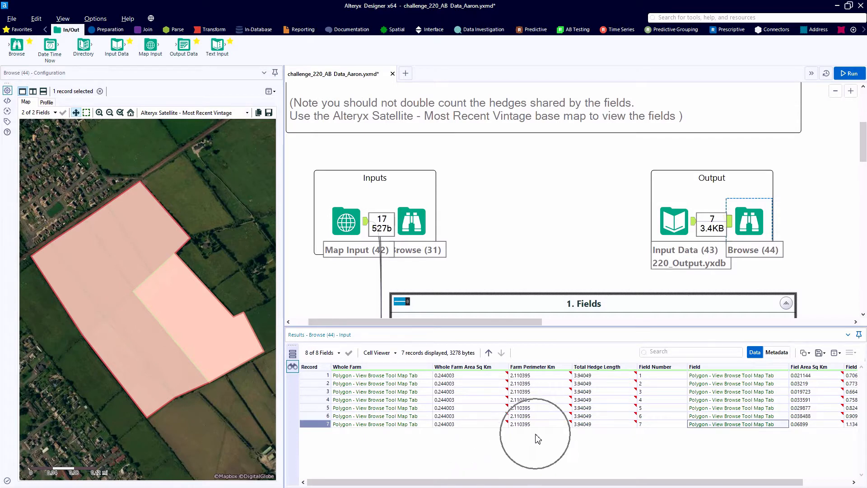
key(ctrl)
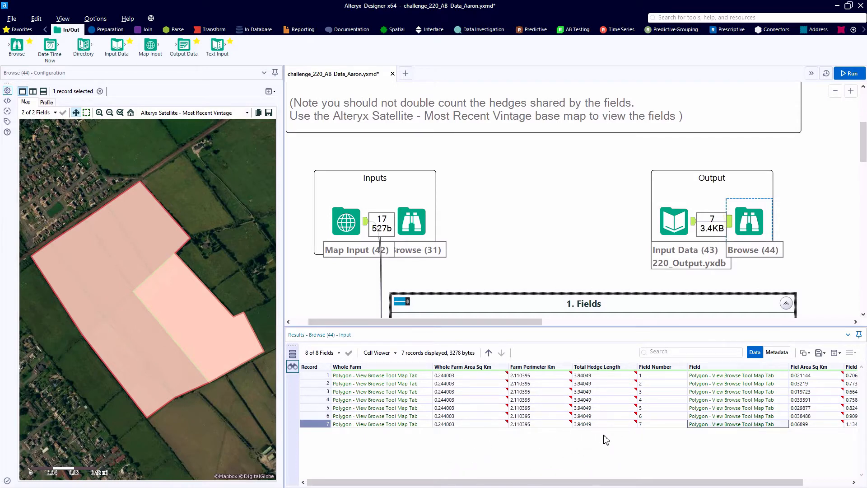
drag(630, 482, 689, 483)
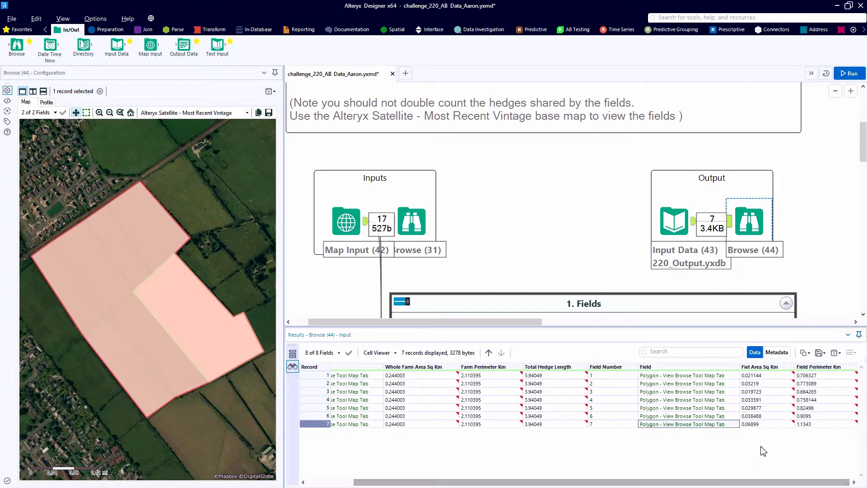
key(ctrl)
key(ctrl)
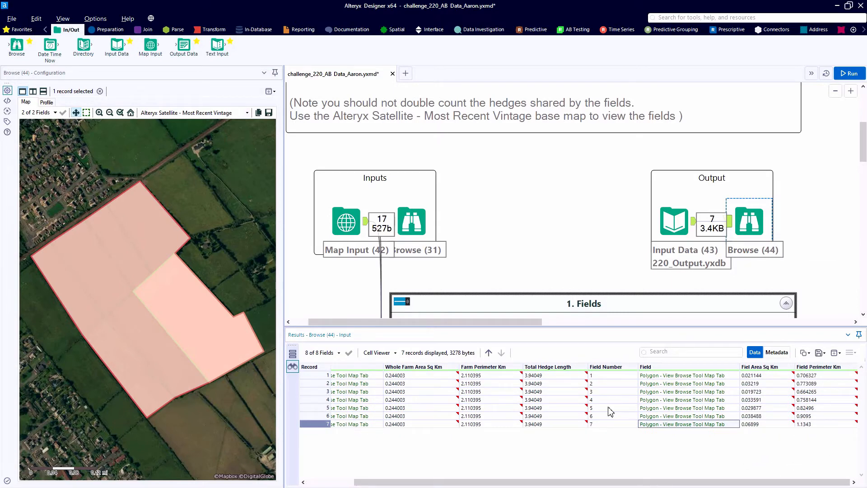
- Inspect the input points in Browse (31), selecting the spatial objects of records 1, 2, 6 and 5
scroll(470, 233, down, 1)
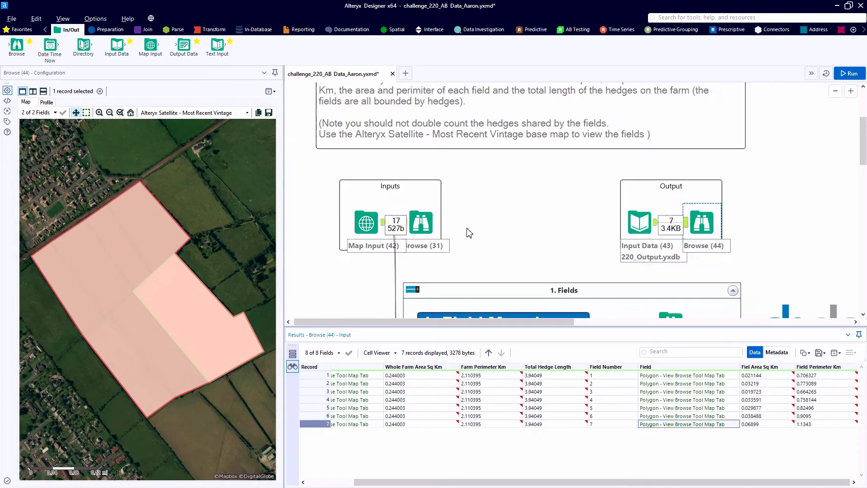
scroll(467, 226, down, 2)
click(432, 166)
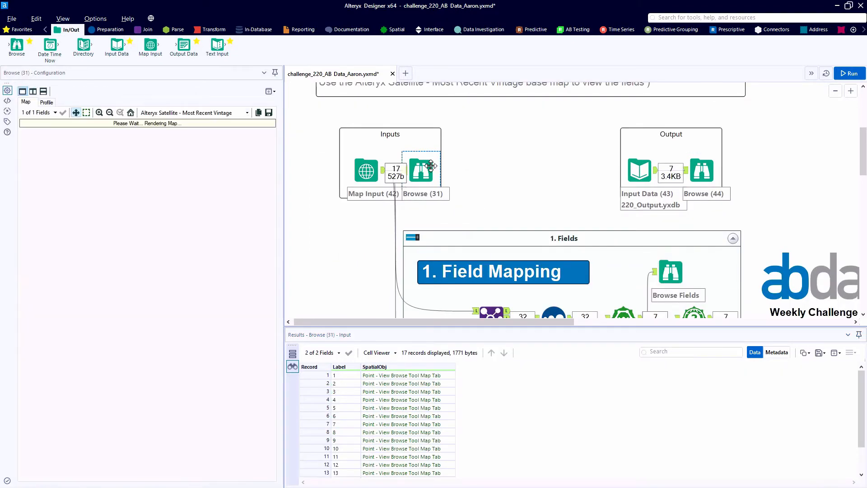
drag(383, 321, 409, 325)
scroll(408, 267, down, 1)
scroll(408, 266, down, 1)
scroll(409, 266, down, 2)
click(377, 277)
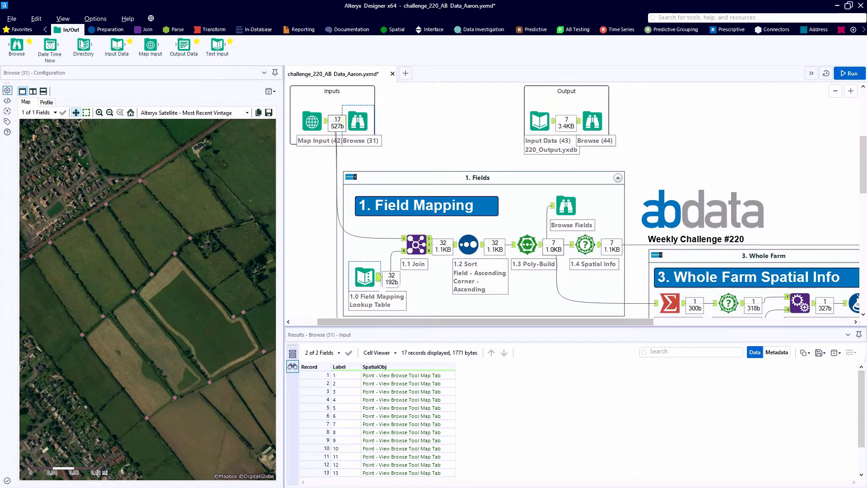
click(373, 377)
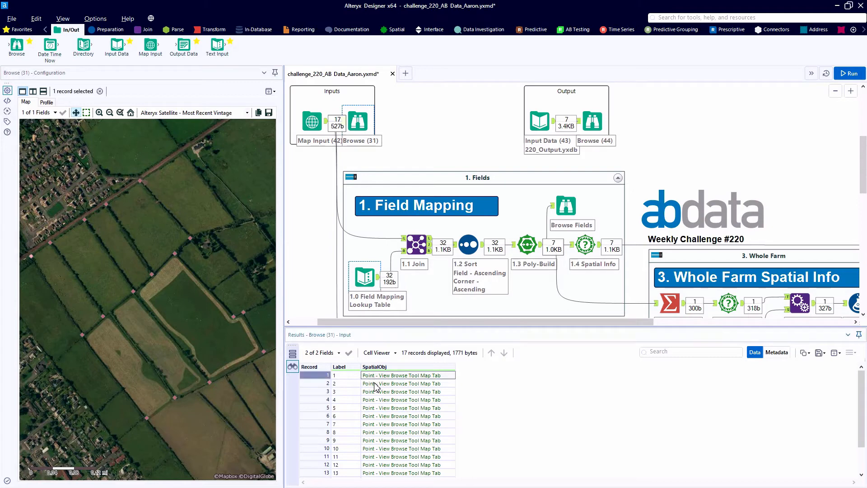
click(375, 383)
click(375, 415)
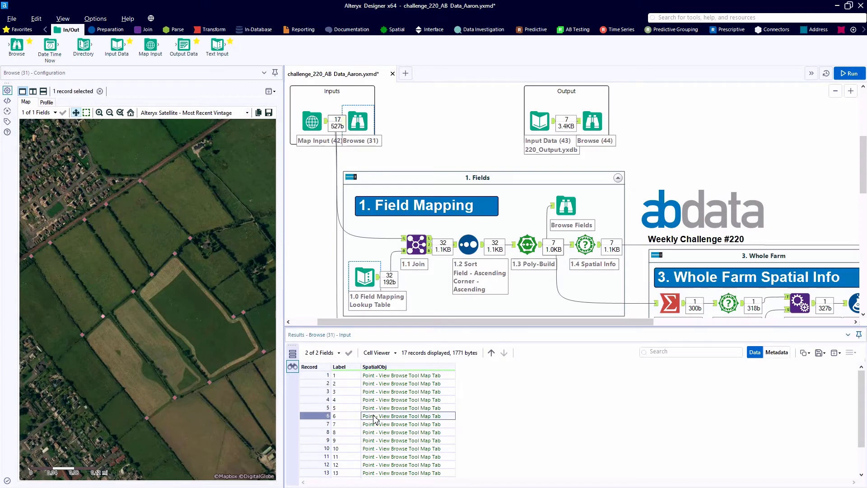
click(379, 407)
- Review the 1.0 Field Mapping Lookup Table and how the 1.1 Join matches it to the input points by Label
click(364, 276)
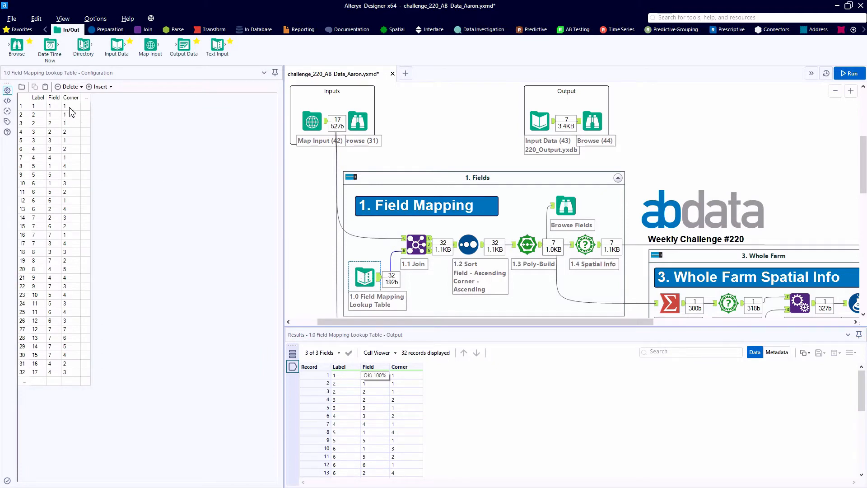
click(36, 108)
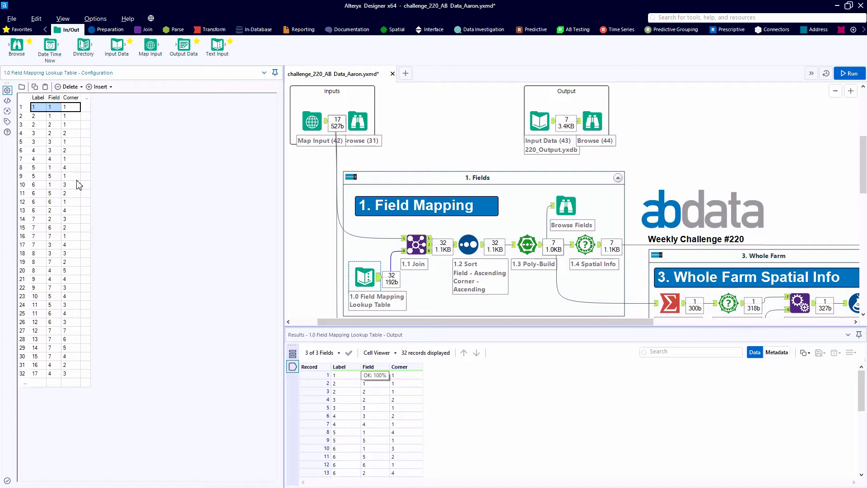
click(432, 248)
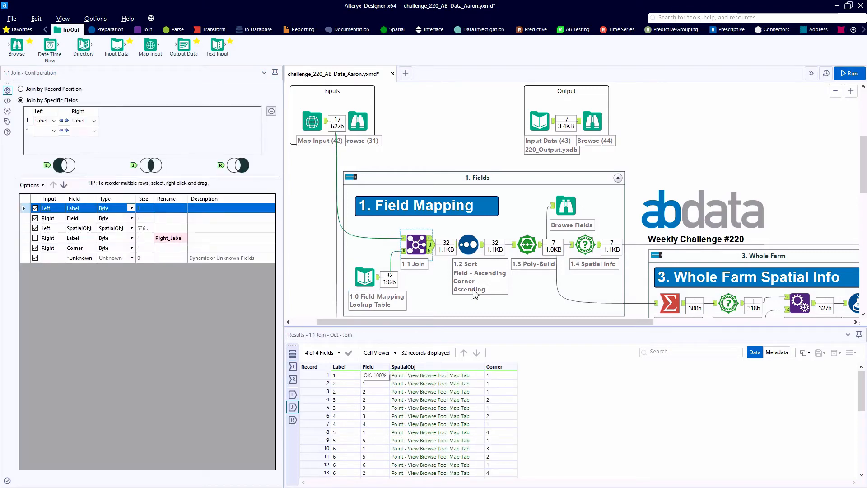
scroll(516, 398, down, 6)
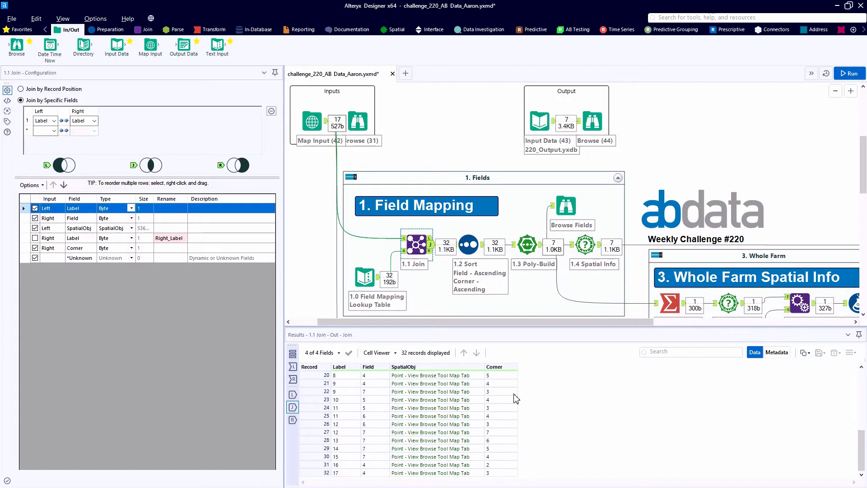
- Review the 1.2 Sort order and the source, group and sequence fields of the 1.3 Poly-Build tool
click(468, 245)
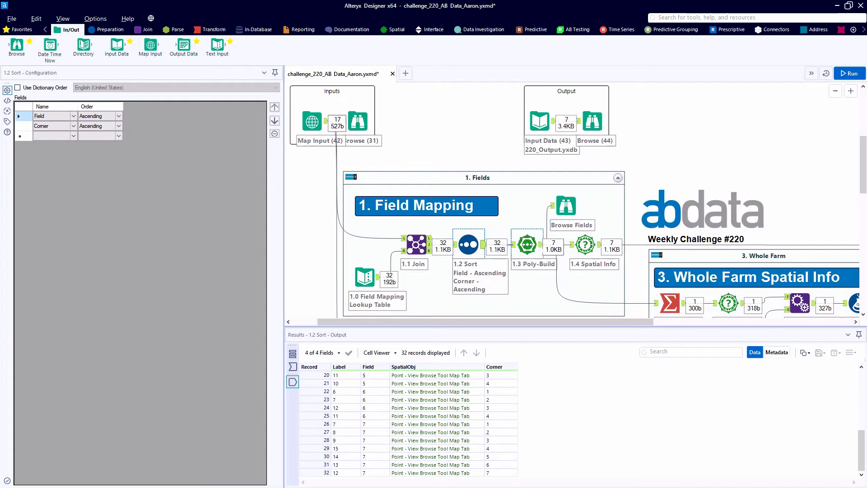
click(527, 244)
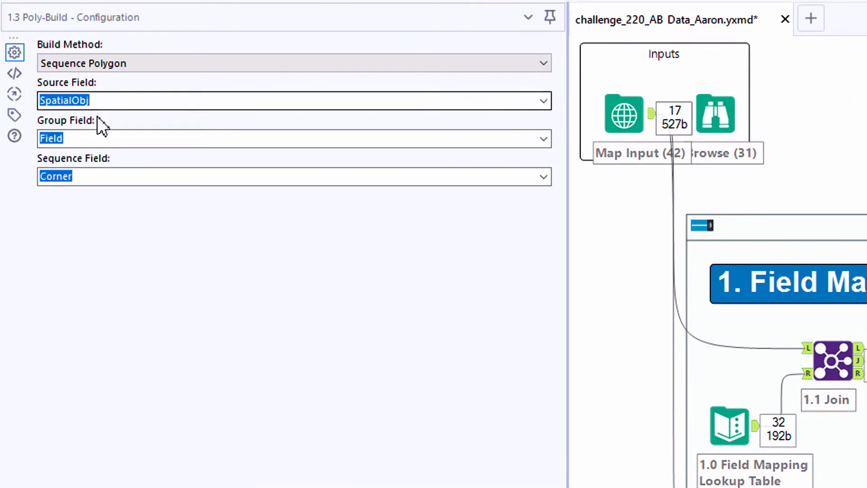
click(102, 131)
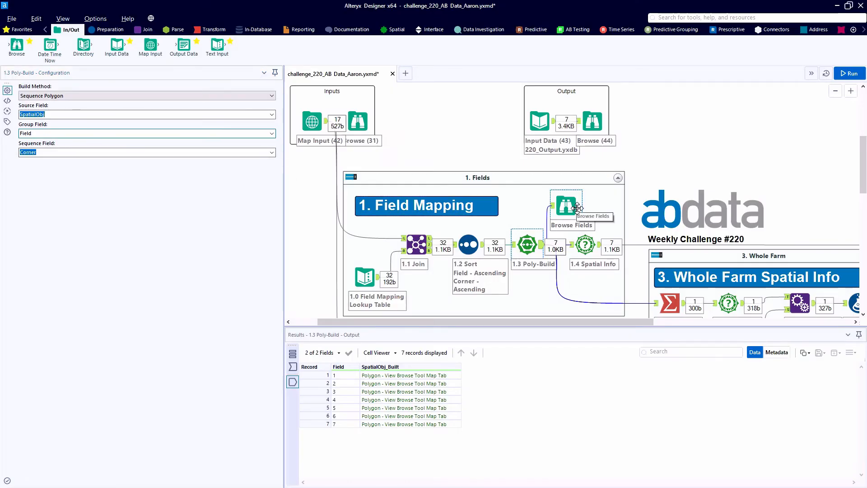
- Inspect the built polygons in Browse Fields, highlighting each of the seven fields on the map in turn
click(578, 208)
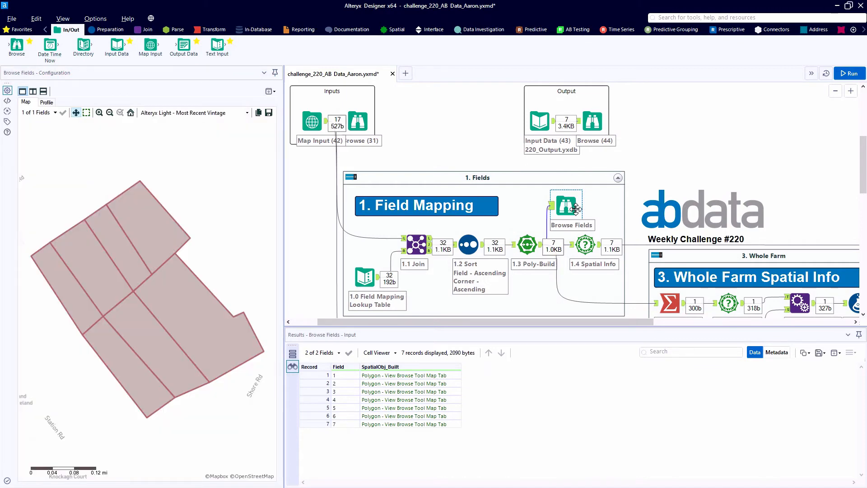
click(399, 377)
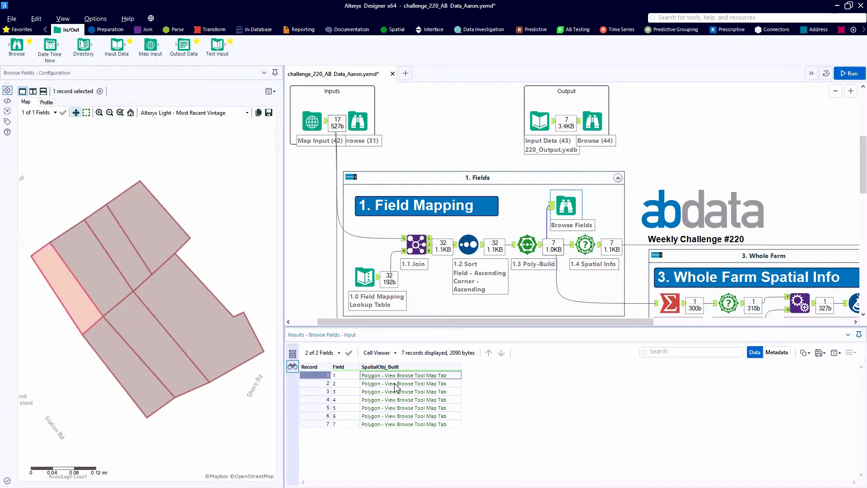
click(396, 384)
click(395, 392)
click(393, 400)
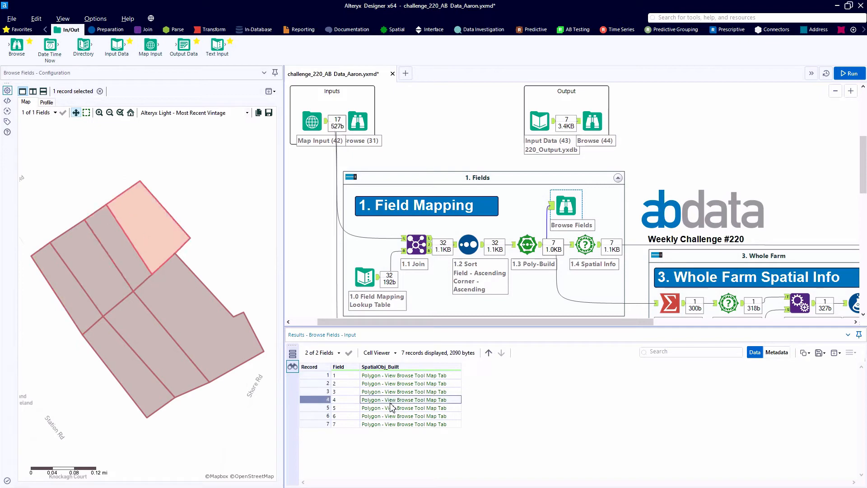
click(391, 409)
click(392, 416)
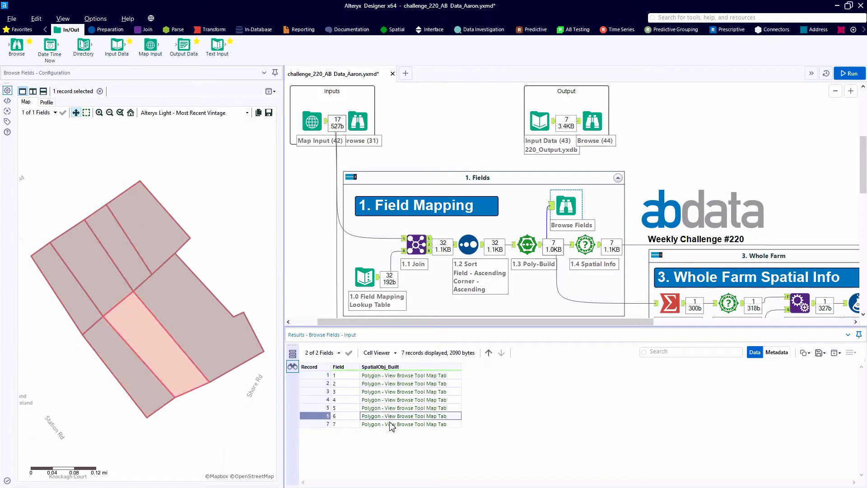
click(391, 424)
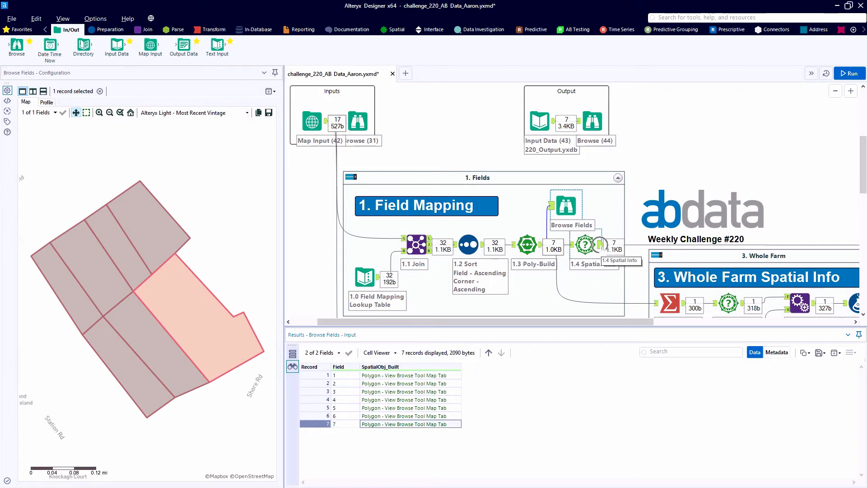
- Inspect the 1.4 Spatial Info configuration and the 2.0 Hedge Mapping Lookup Table in the hedge section
click(587, 248)
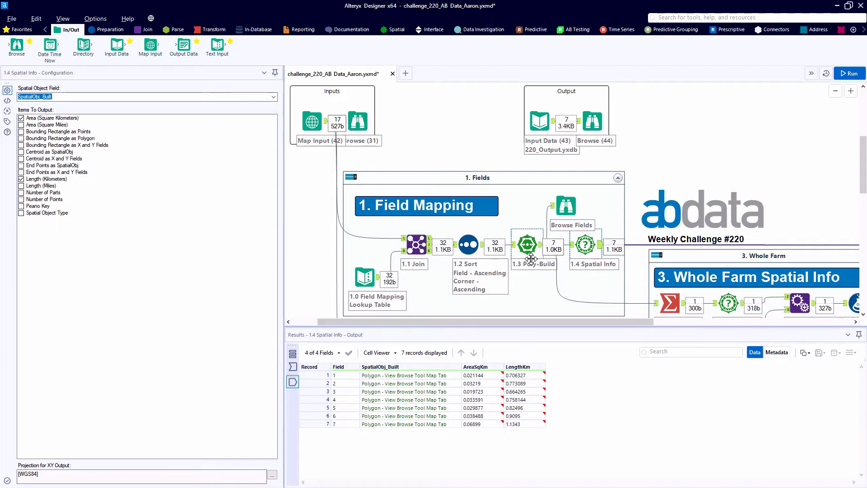
scroll(531, 258, down, 5)
scroll(531, 258, down, 2)
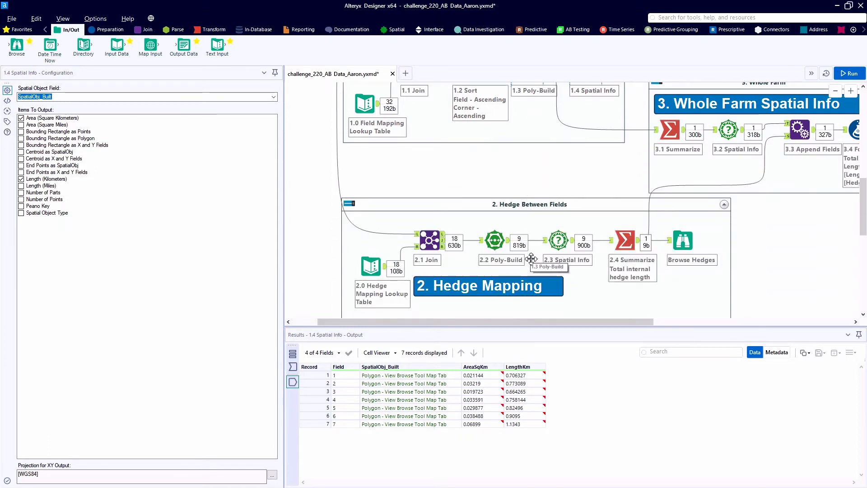
scroll(531, 258, up, 1)
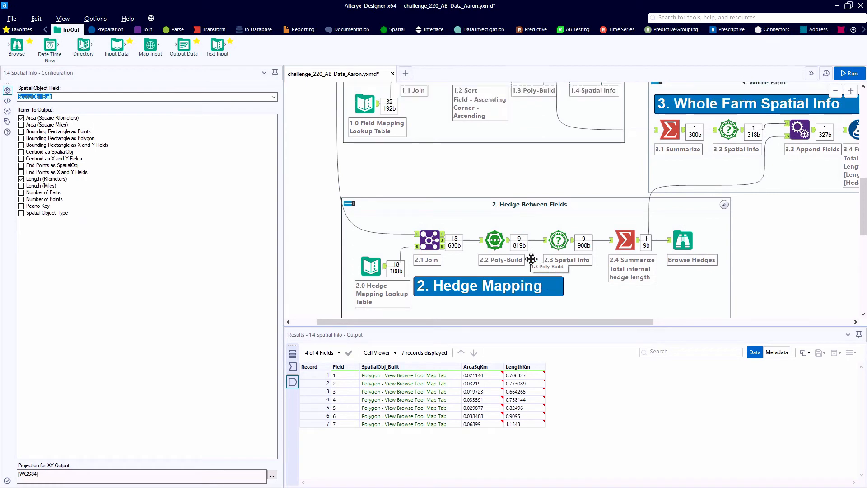
click(370, 265)
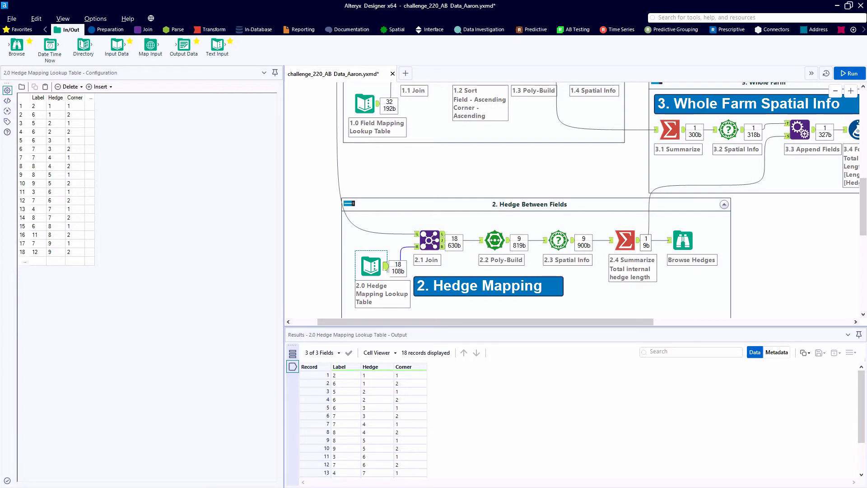
- Attach a Browse tool to the 2.2 Poly-Build output in the hedge section and run the workflow
click(681, 244)
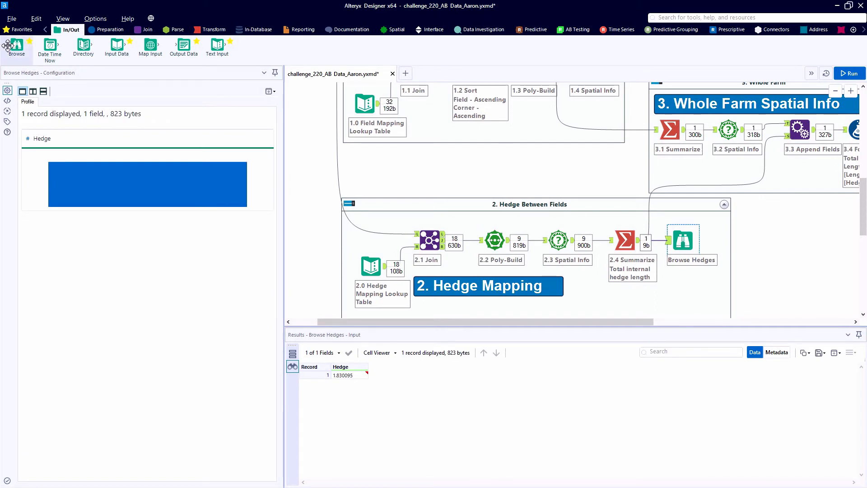
drag(17, 48, 587, 294)
key(ctrl+r)
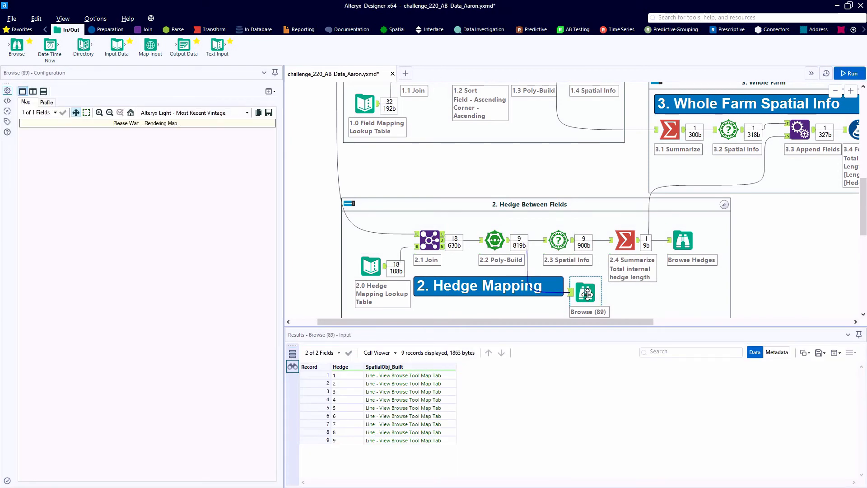
- Inspect the built hedge lines in the new Browse tool, highlighting hedges 1 to 9 on the map in turn
click(380, 375)
click(379, 384)
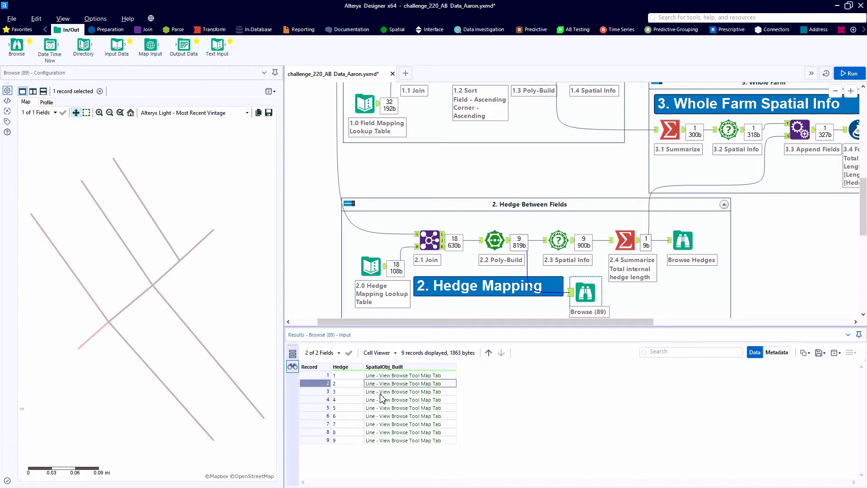
click(379, 393)
click(381, 400)
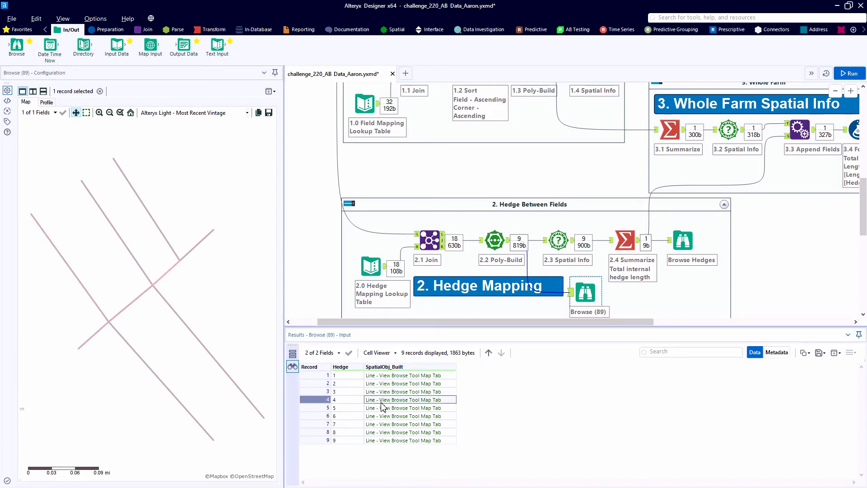
click(382, 408)
click(384, 416)
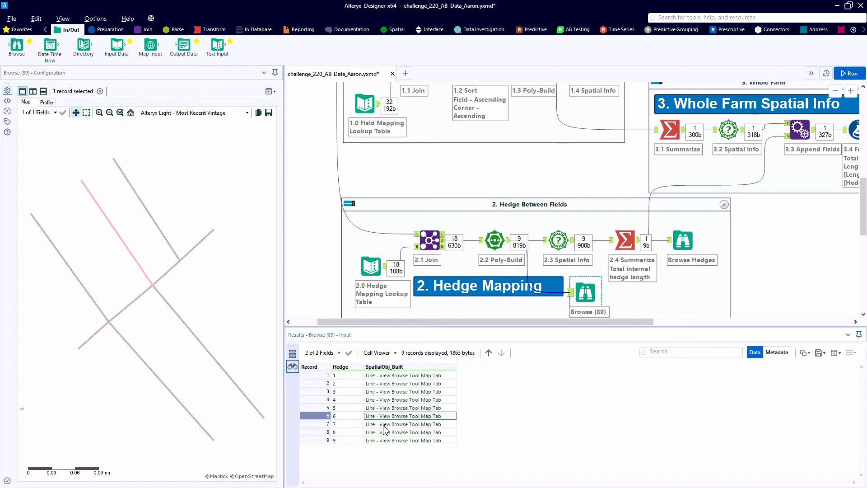
click(384, 425)
click(386, 432)
click(387, 441)
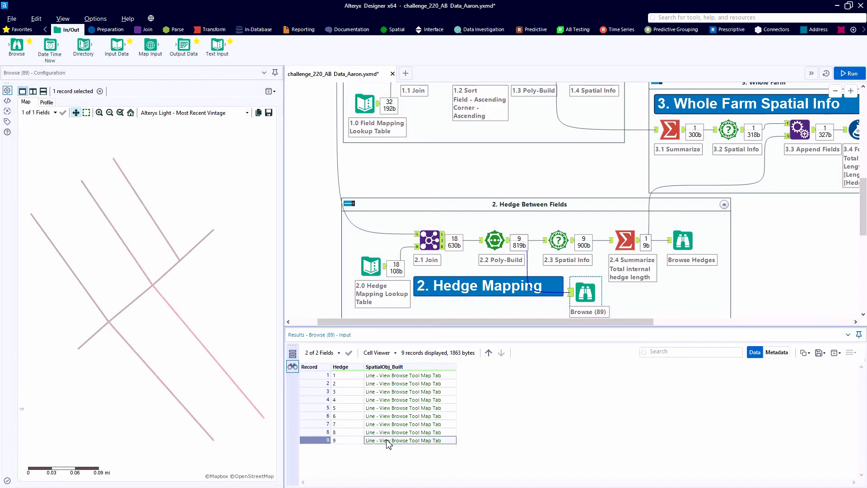
- Review the LengthKm output of 2.3 Spatial Info and how 2.4 Summarize sums it into the Hedge field
click(558, 240)
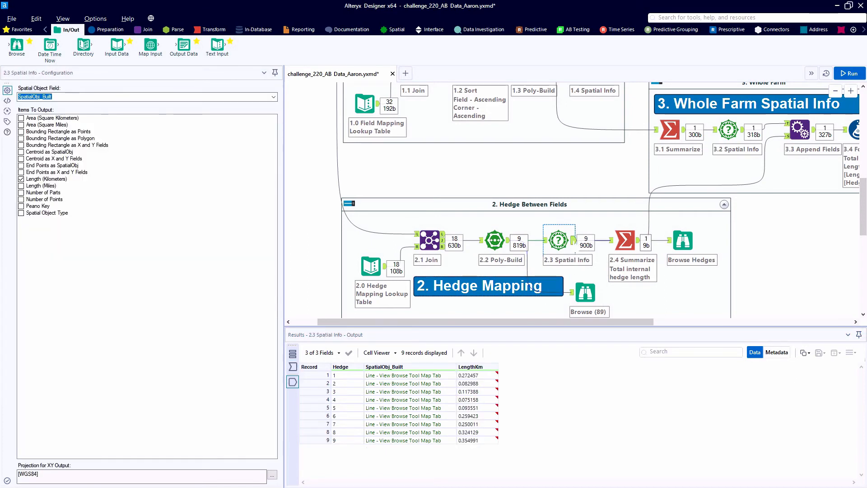
drag(472, 375, 490, 376)
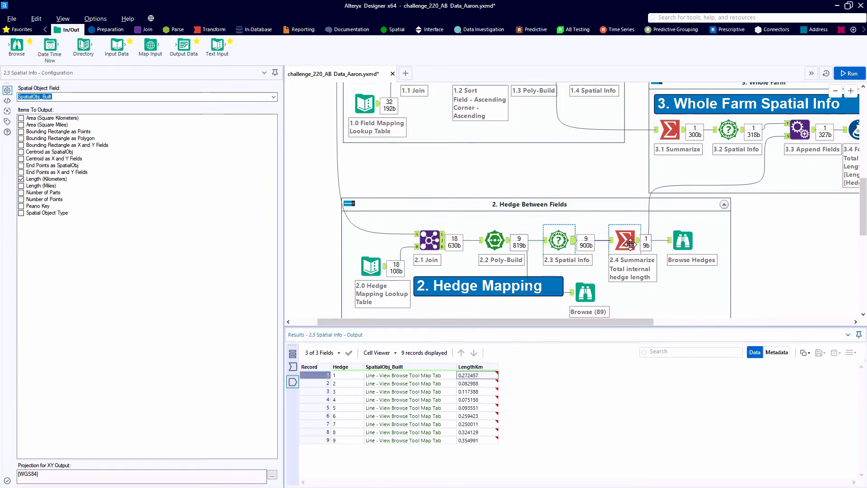
click(630, 244)
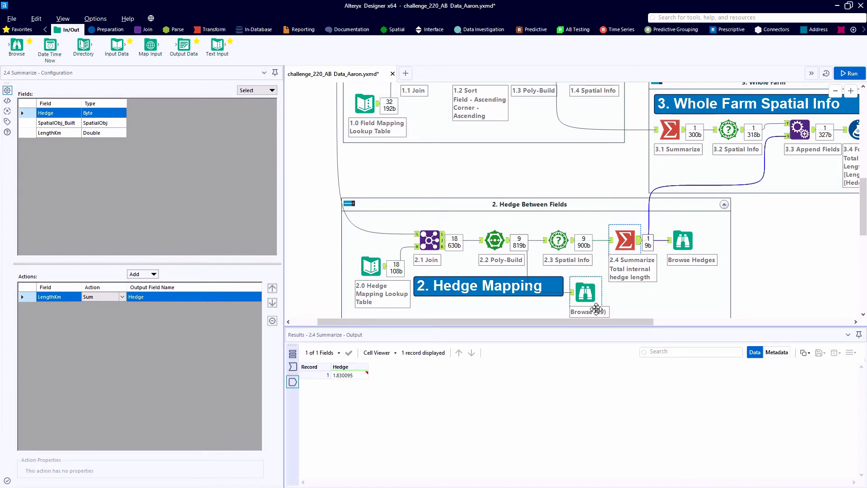
- Review how 3.1 Summarize in the Whole Farm section combines the field polygons, comparing its input and output
drag(581, 322, 778, 319)
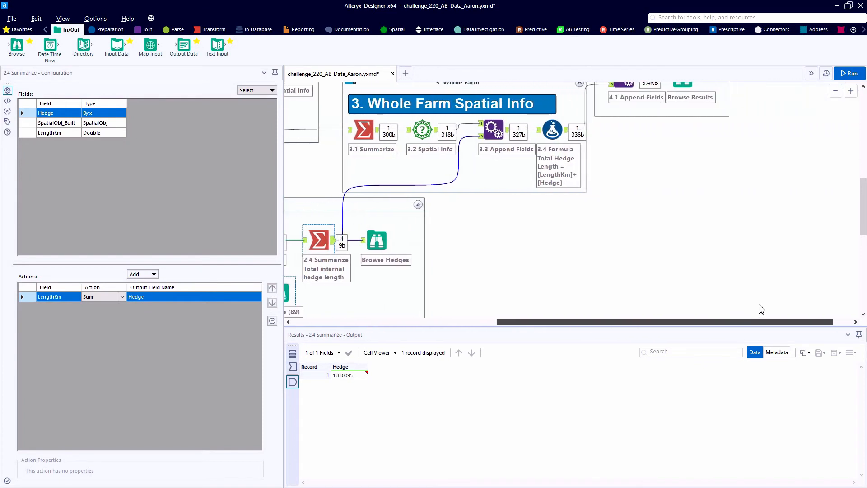
scroll(625, 212, up, 3)
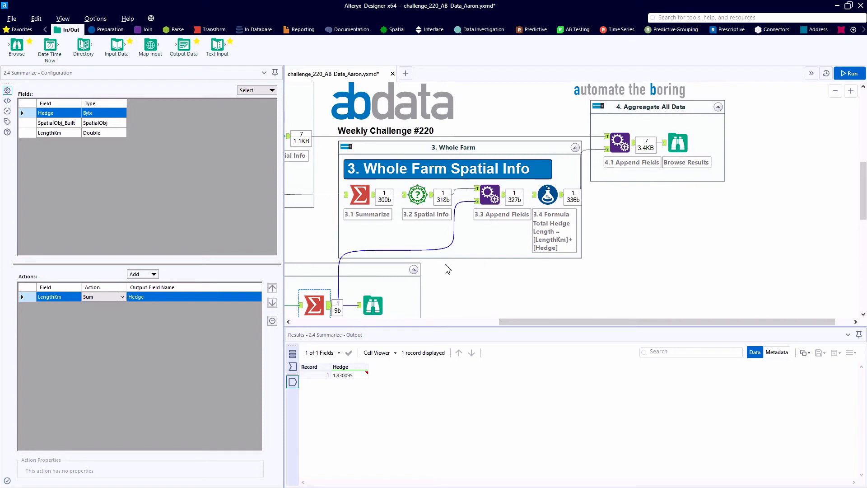
click(352, 200)
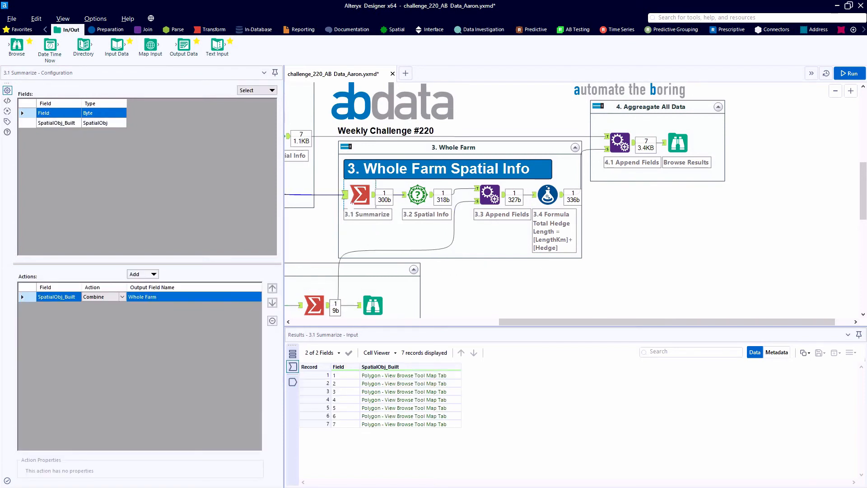
click(374, 196)
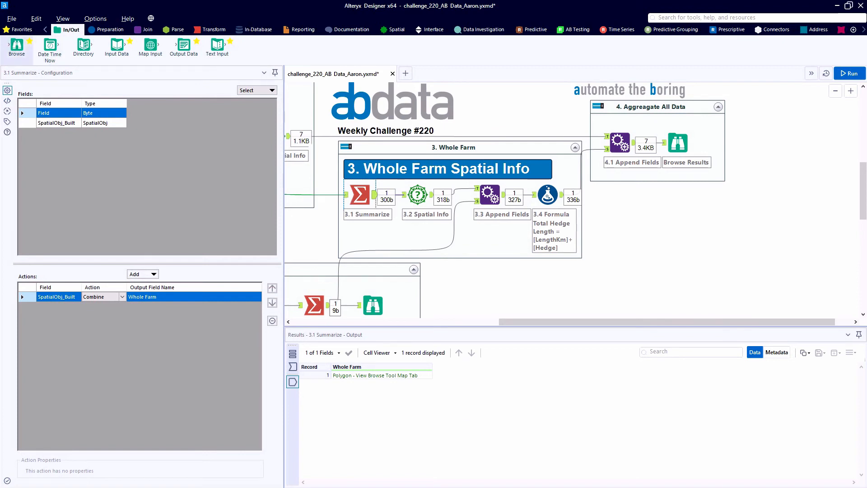
- Attach a Browse tool to the 3.2 Spatial Info output, run the workflow and inspect the whole farm polygon and area
drag(432, 195, 463, 239)
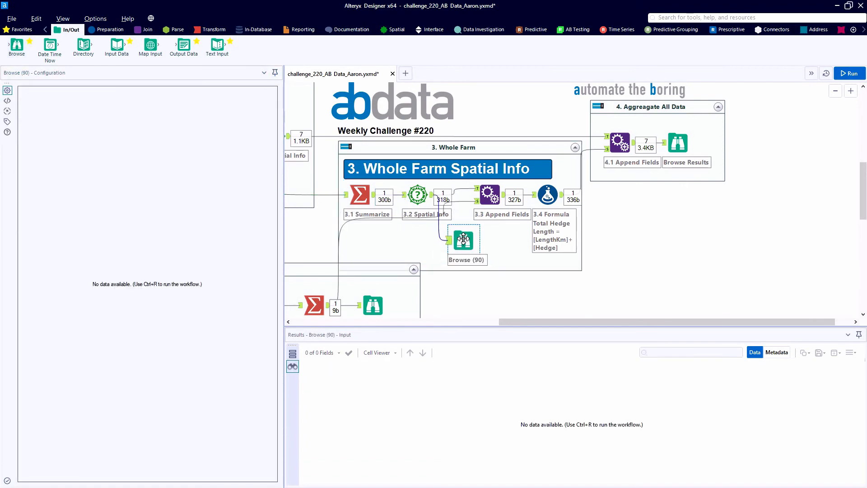
key(ctrl+r)
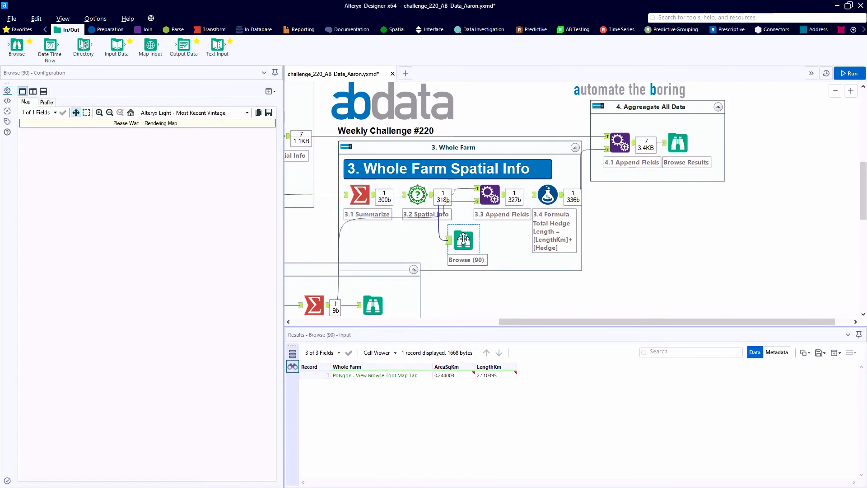
click(397, 375)
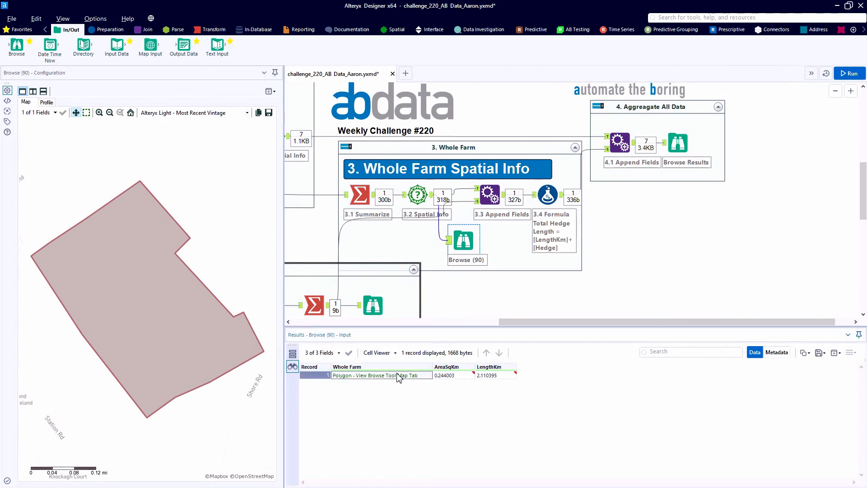
click(459, 377)
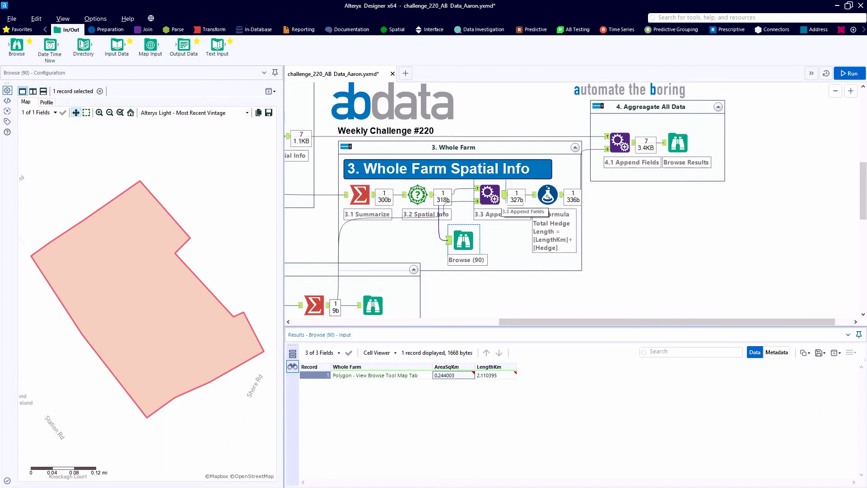
- Review the 3.3 Append Fields configuration and the 3.4 Formula expression for Total Hedge Length, enlarging the expression text
click(494, 201)
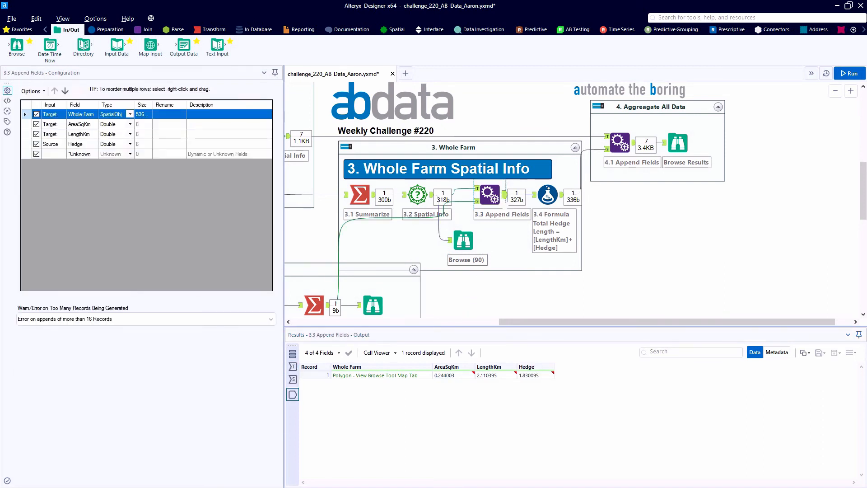
click(547, 195)
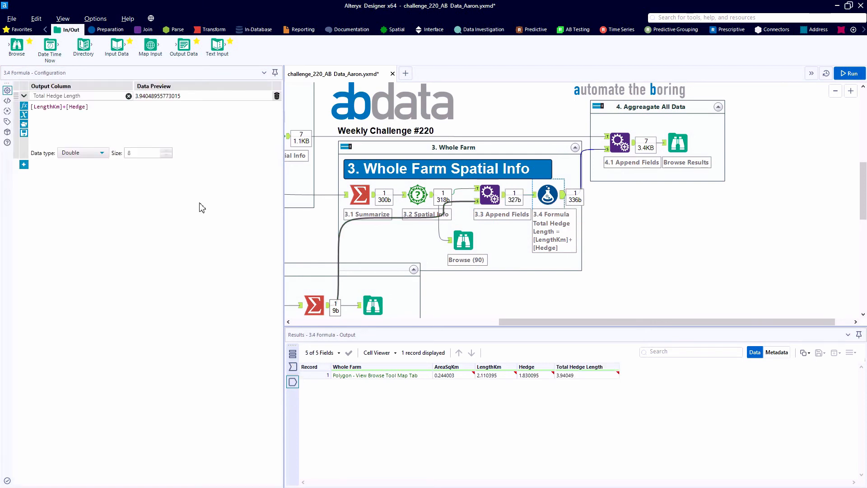
scroll(140, 135, up, 8)
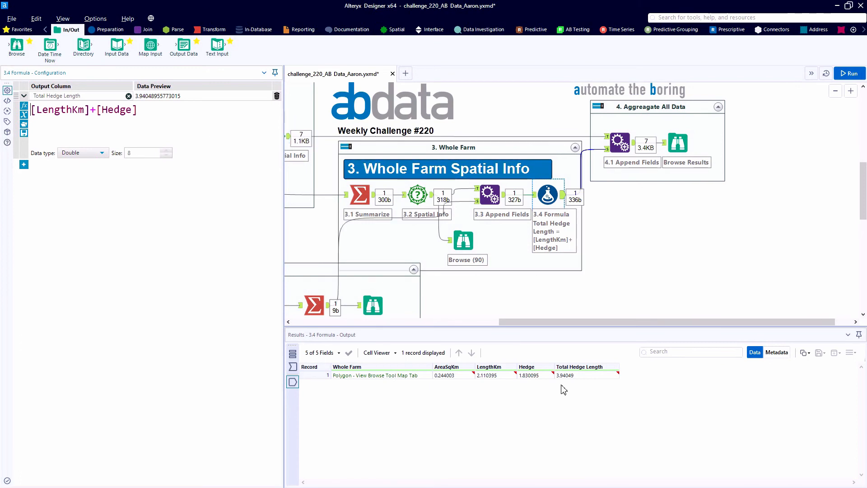
mouse_move(577, 380)
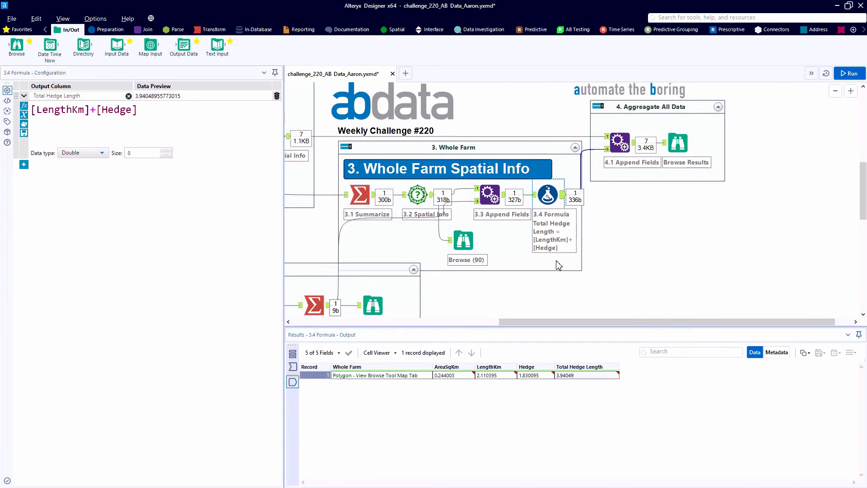
- Review the target input, field renames and combined output of 4.1 Append Fields in the Aggregate All Data section
click(611, 139)
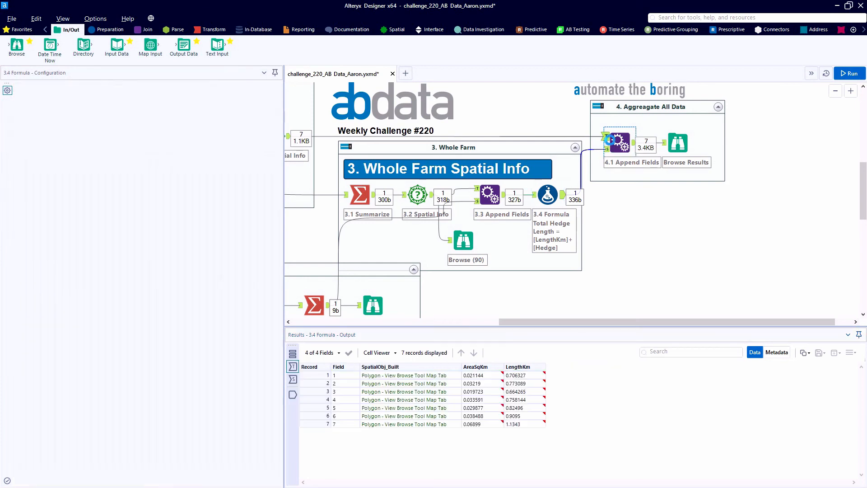
click(293, 394)
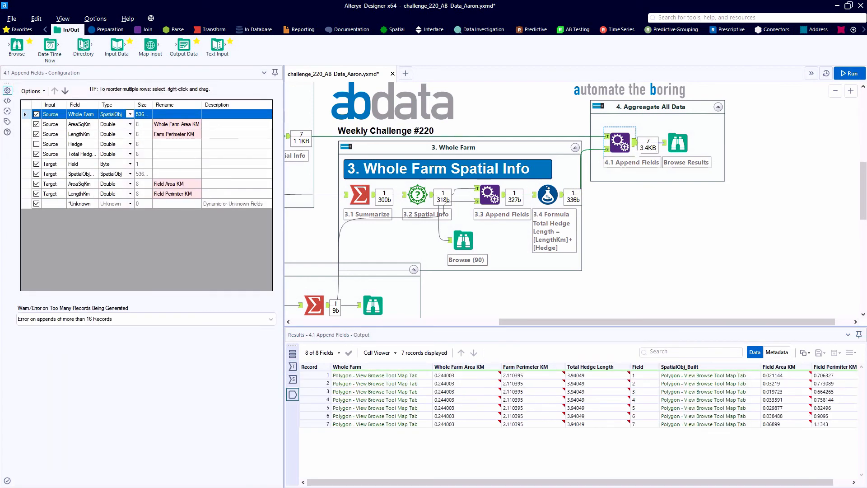
- Inspect the final records in Browse Results, highlighting the whole farm and its individual fields on the map in turn
click(677, 147)
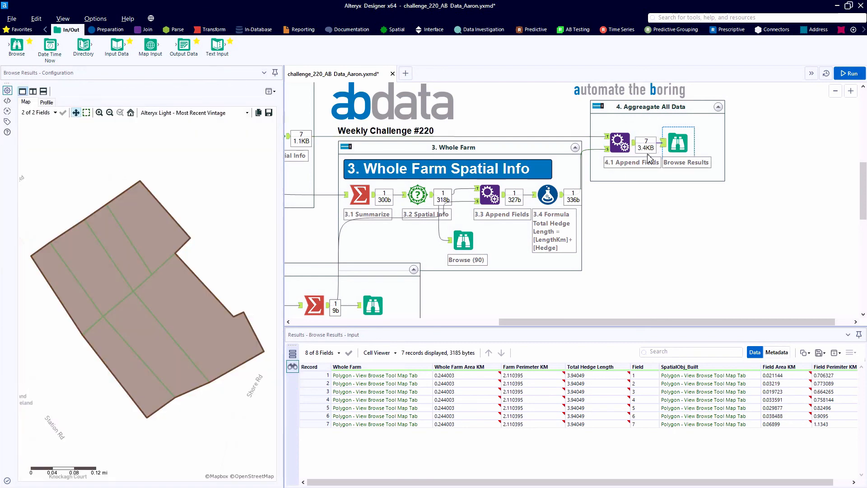
scroll(648, 155, down, 2)
drag(480, 322, 449, 323)
scroll(460, 295, down, 1)
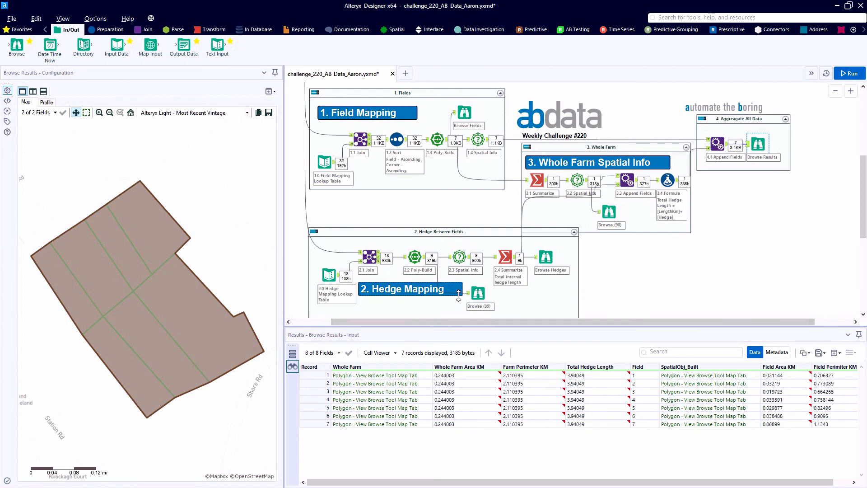
click(381, 377)
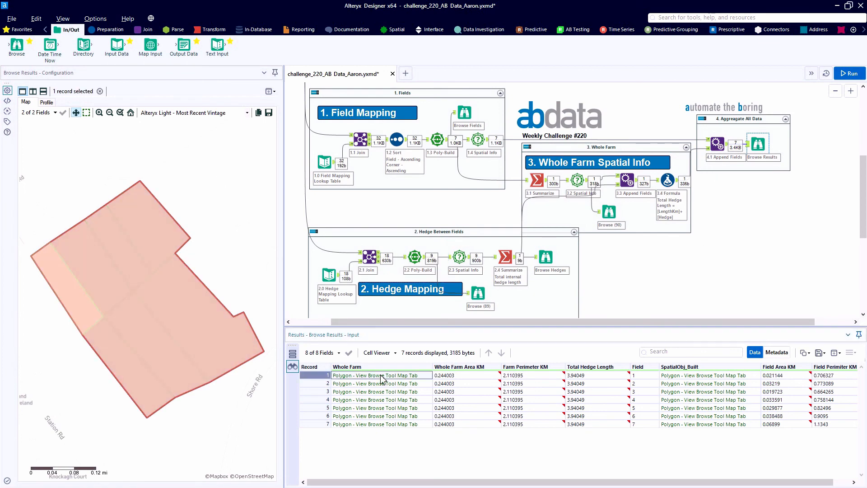
click(667, 384)
click(679, 393)
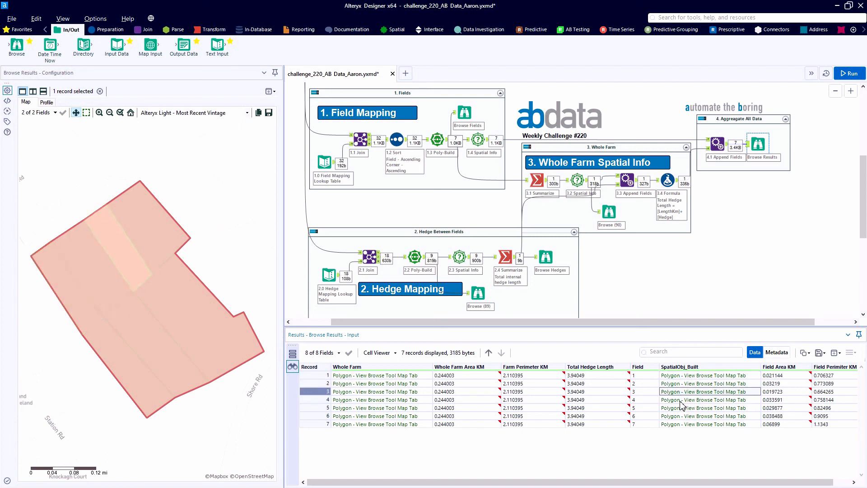
click(680, 400)
click(683, 408)
click(686, 416)
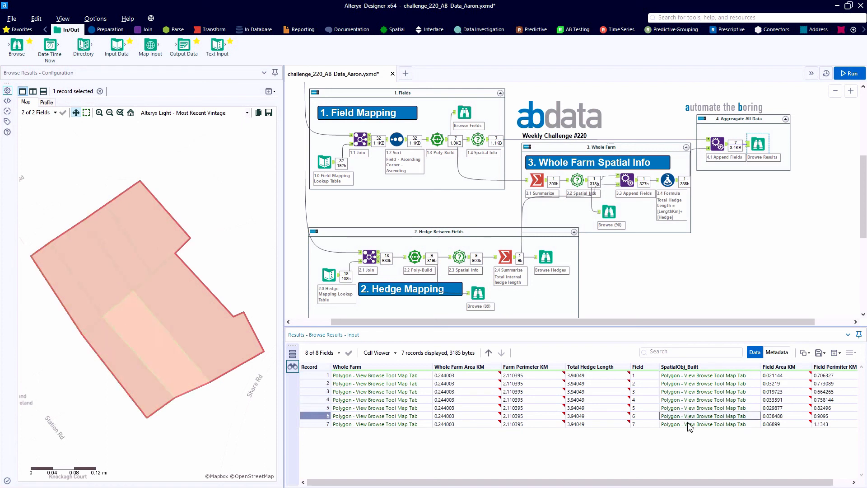
click(690, 424)
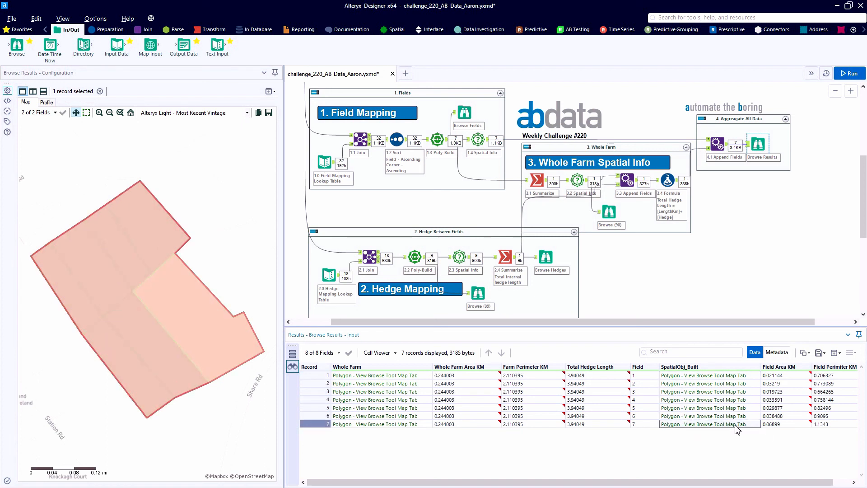